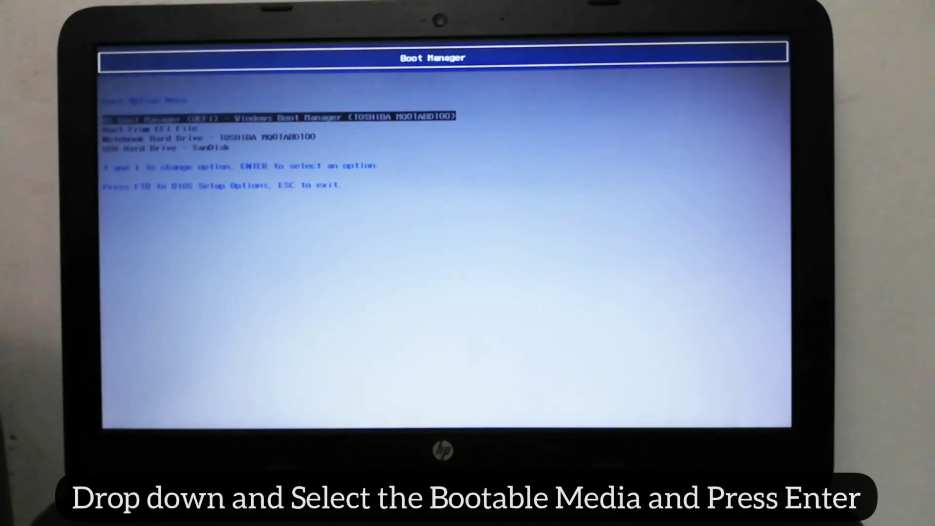
Boot from the SanDisk USB hard drive and start the Windows 7 installation with the default English language settings
key("Down")
key("Down")
key("Down")
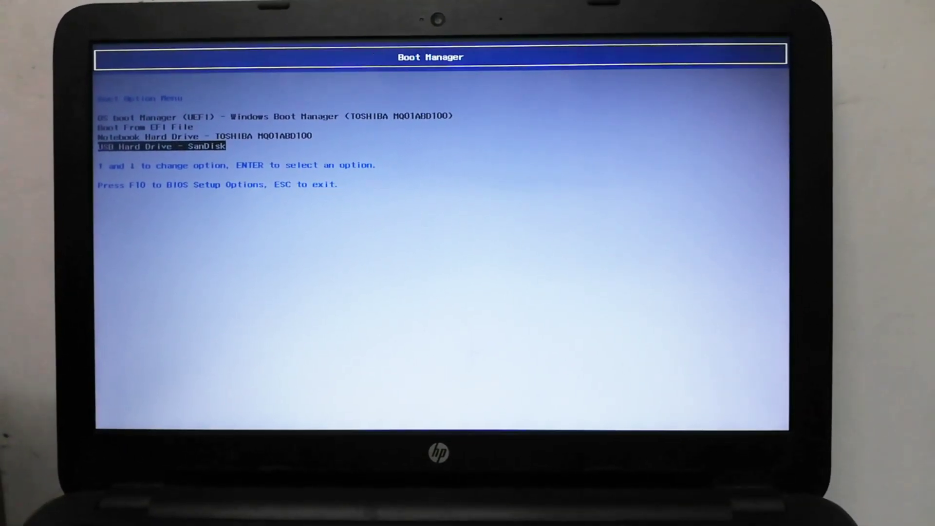
key("Return")
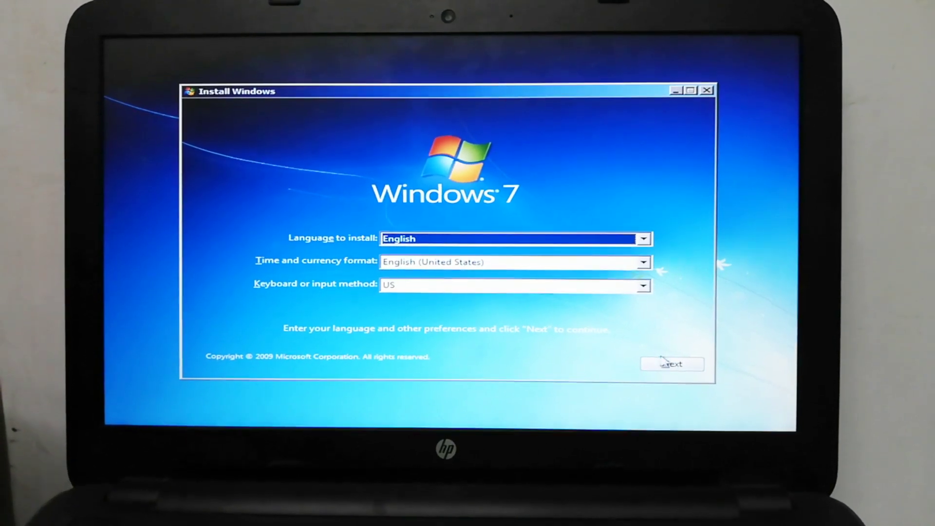
left_click(671, 367)
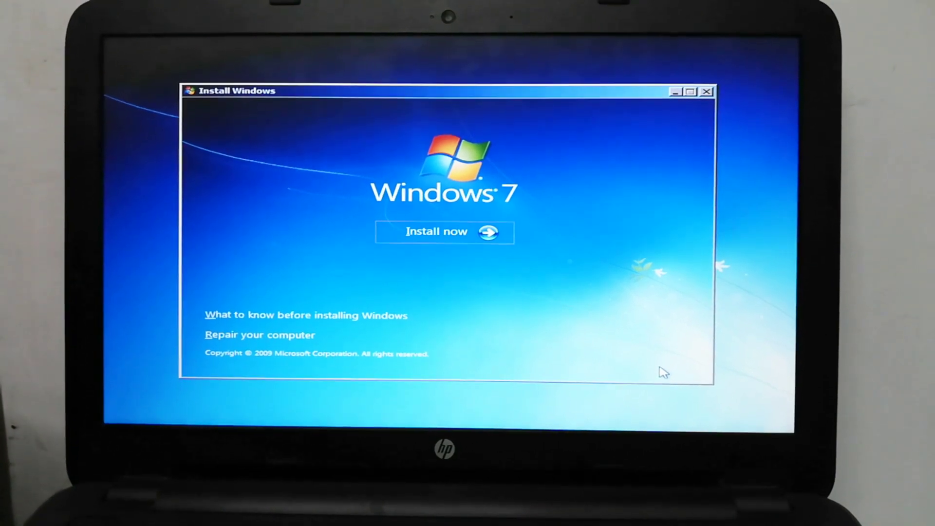
left_click(479, 235)
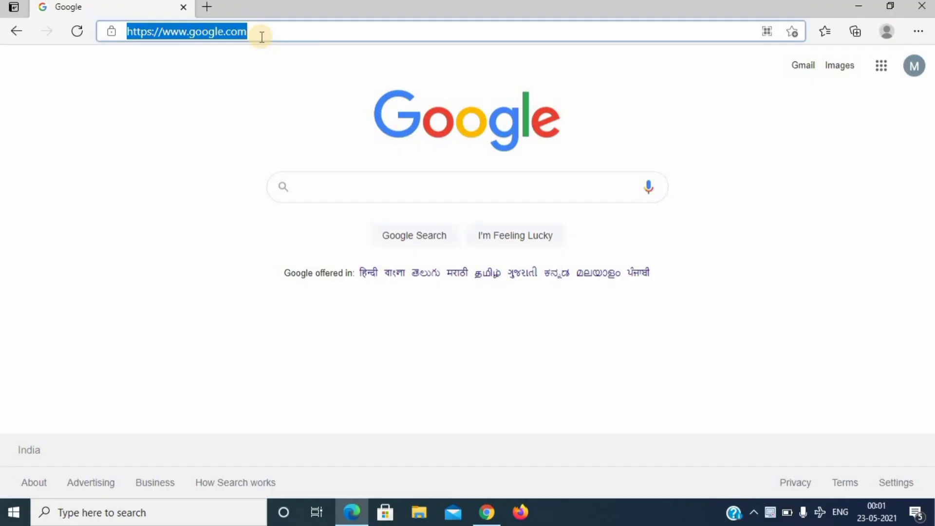
Search the web for "utility support gigabyte windows usb tool" and open GIGABYTE's Utility support page
type("utility")
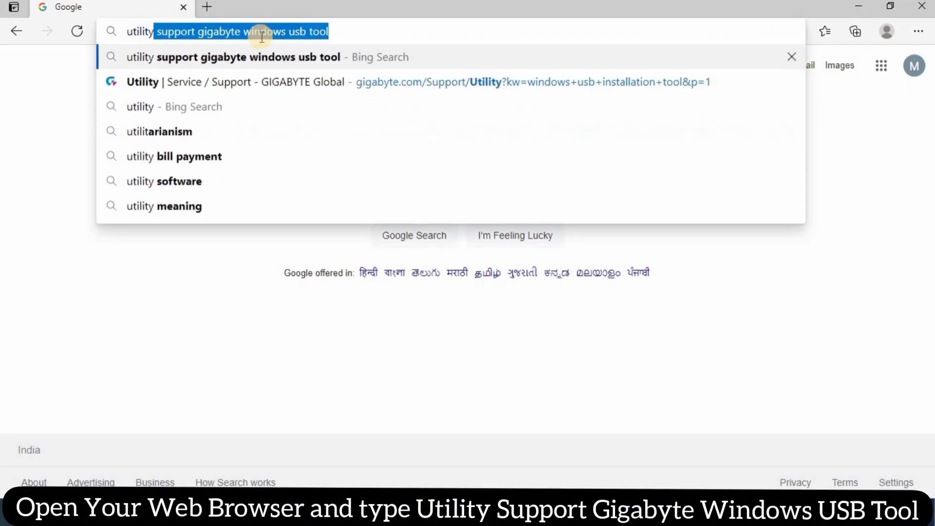
type(" support")
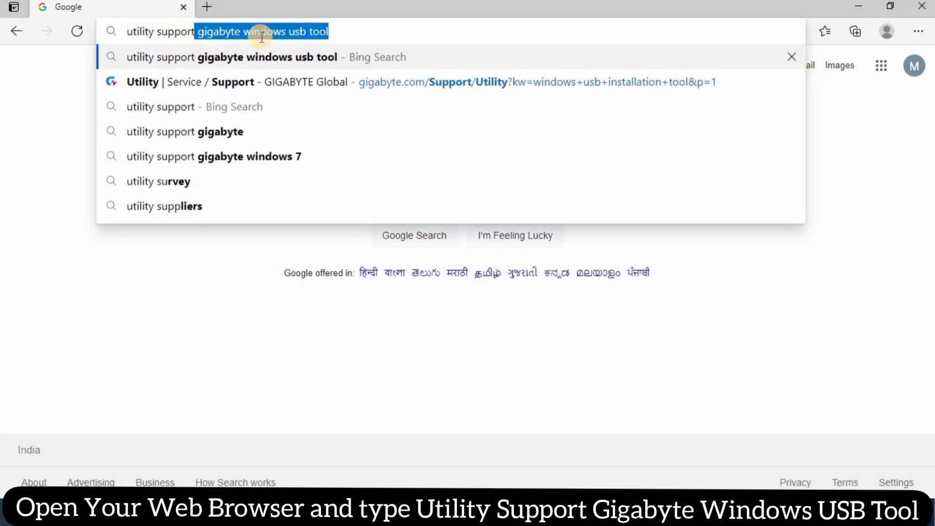
key("End")
key("Return")
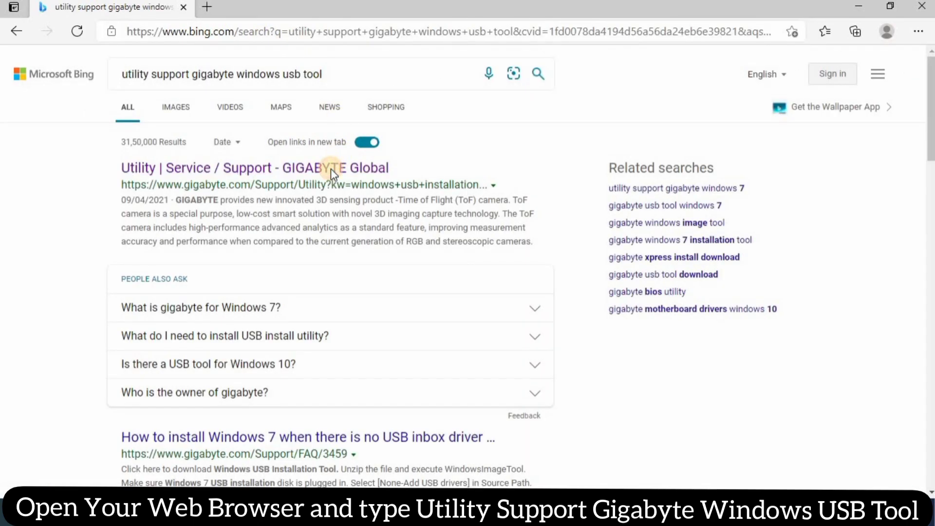
left_click(332, 170)
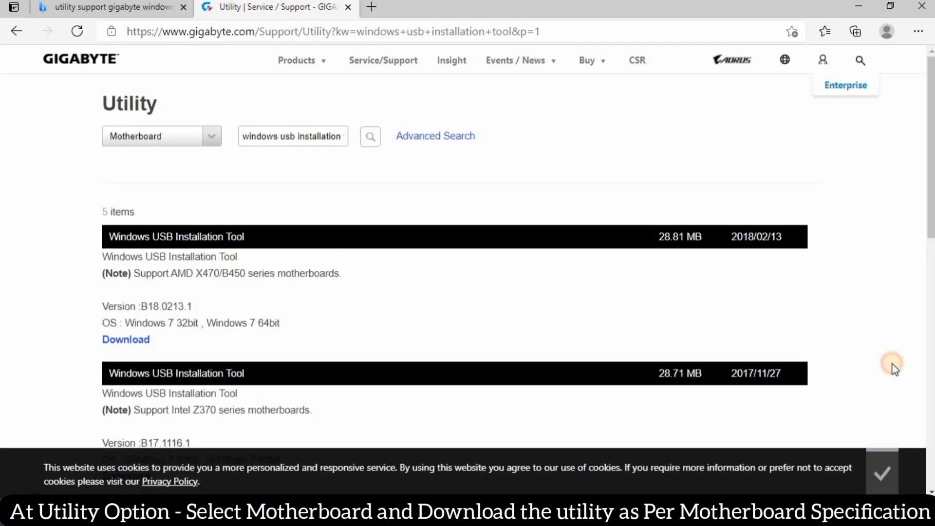
Look over the listed Windows USB Installation Tools and choose Motherboard as the utility's product category
scroll(896, 368, "down", 1)
scroll(895, 368, "down", 1)
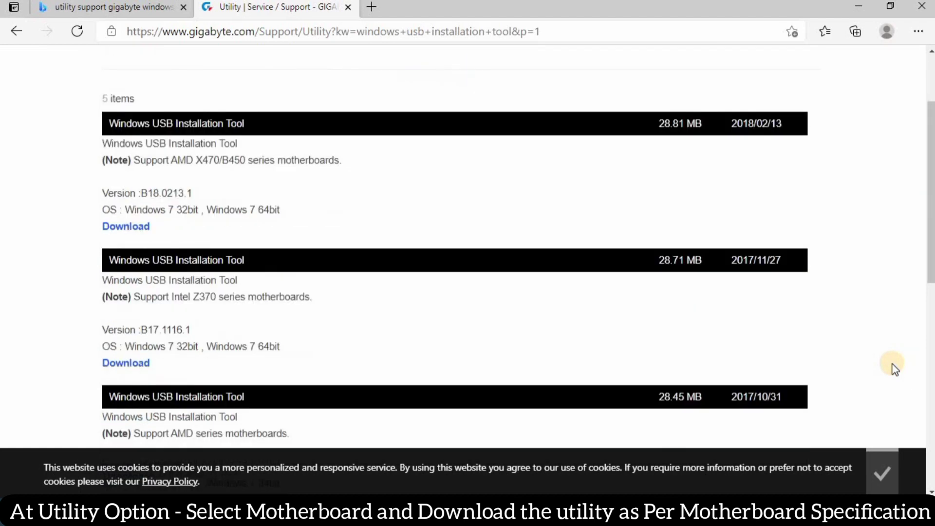
scroll(895, 369, "up", 2)
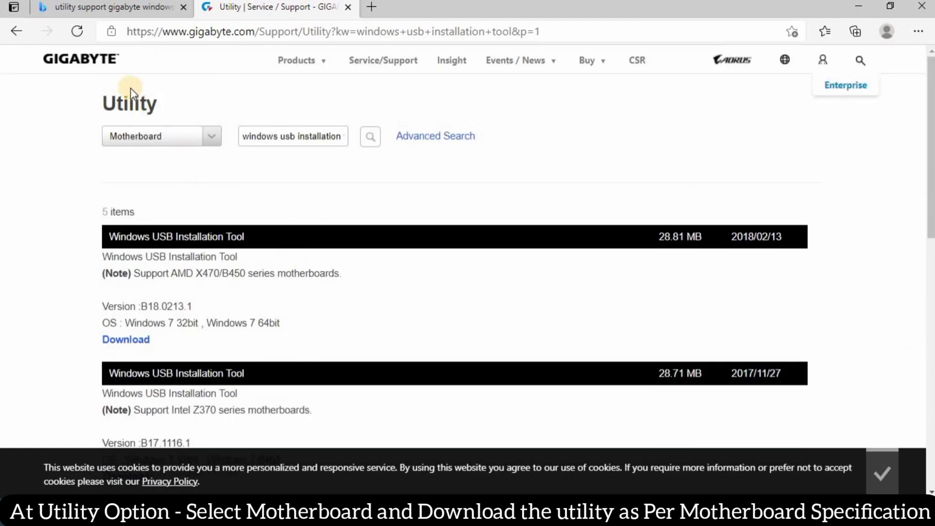
left_click_drag(100, 107, 100, 107)
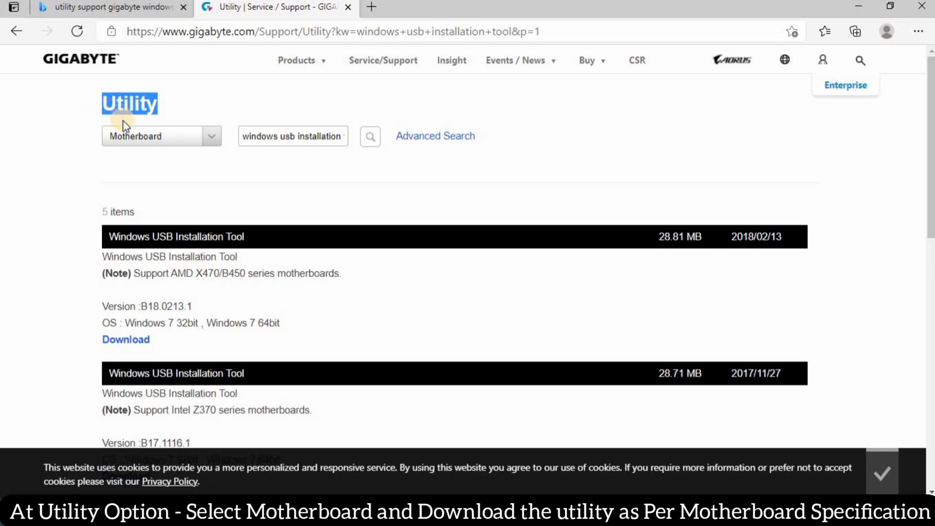
left_click(212, 140)
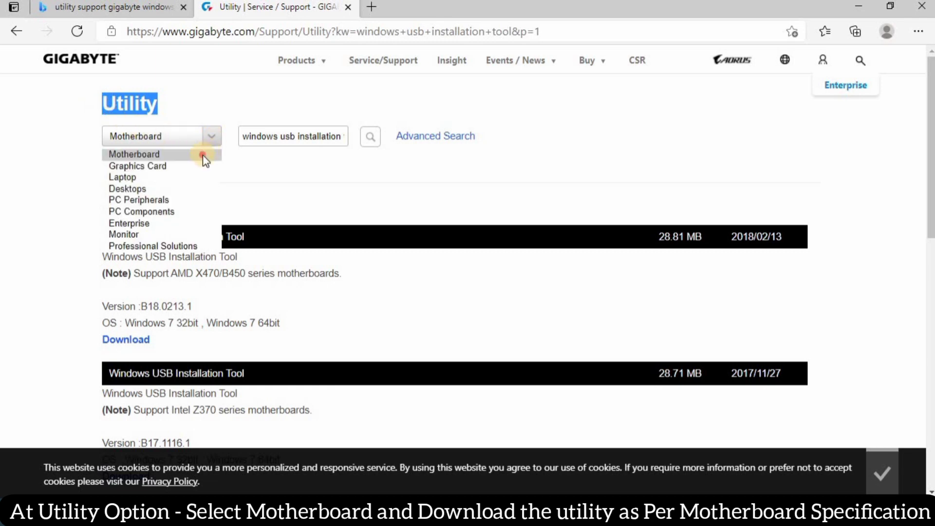
left_click(203, 155)
left_click(260, 167)
Download the Windows USB Installation Tool for AMD series motherboards, version B17.1023.1
scroll(258, 167, "down", 1)
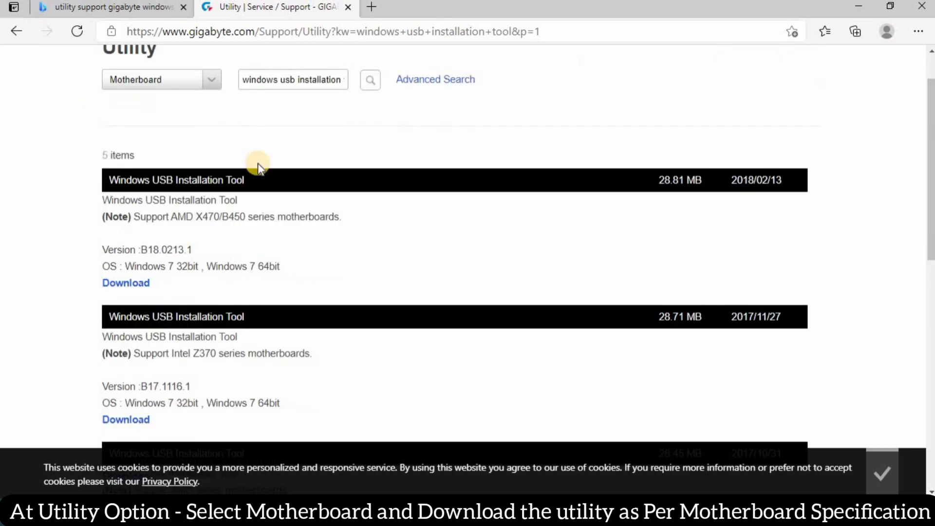
scroll(258, 167, "down", 1)
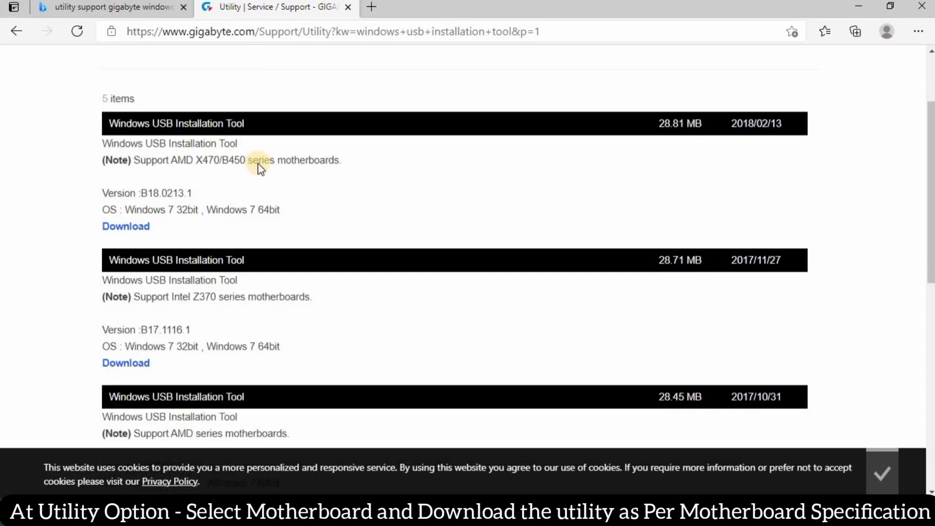
scroll(260, 167, "down", 1)
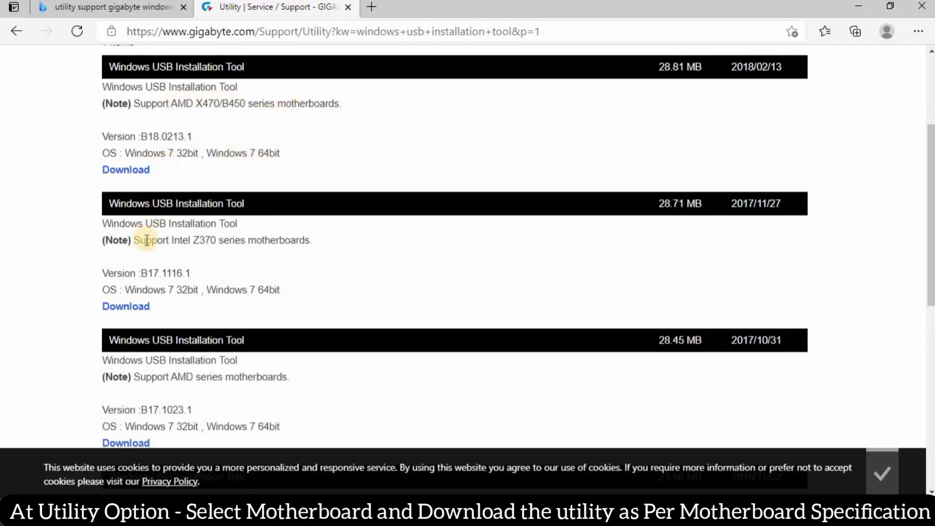
left_click(291, 384)
scroll(292, 388, "down", 1)
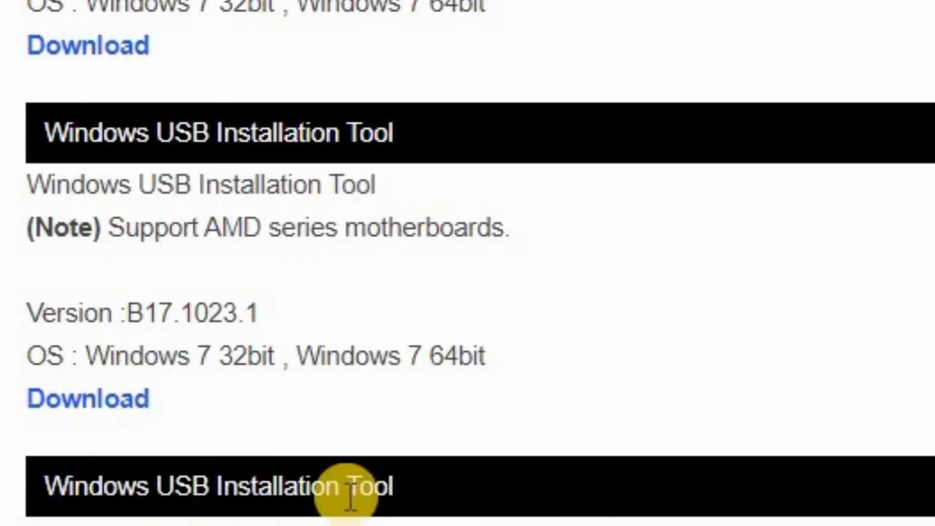
left_click(112, 404)
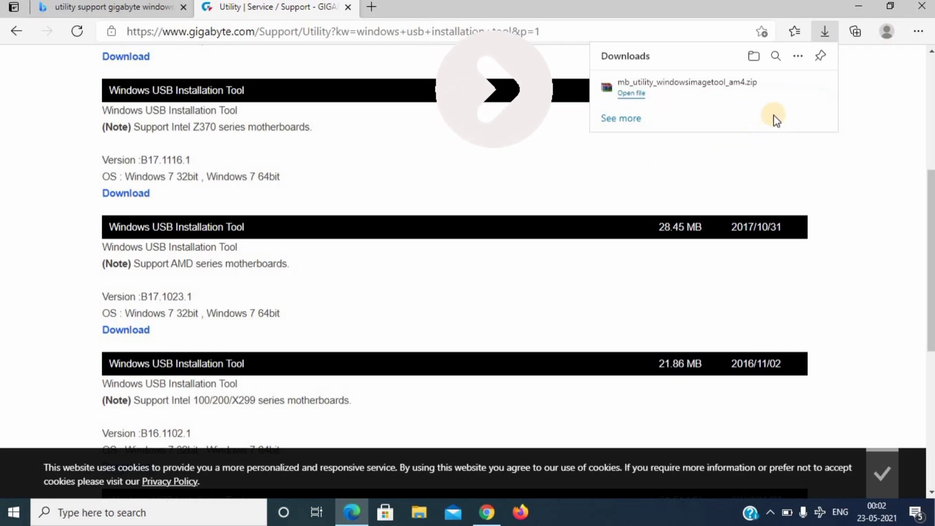
Copy the downloaded mb_utility_windowsimagetool_am4 archive from the Downloads folder to the desktop, clearing the open browser and folder windows
mouse_move(669, 108)
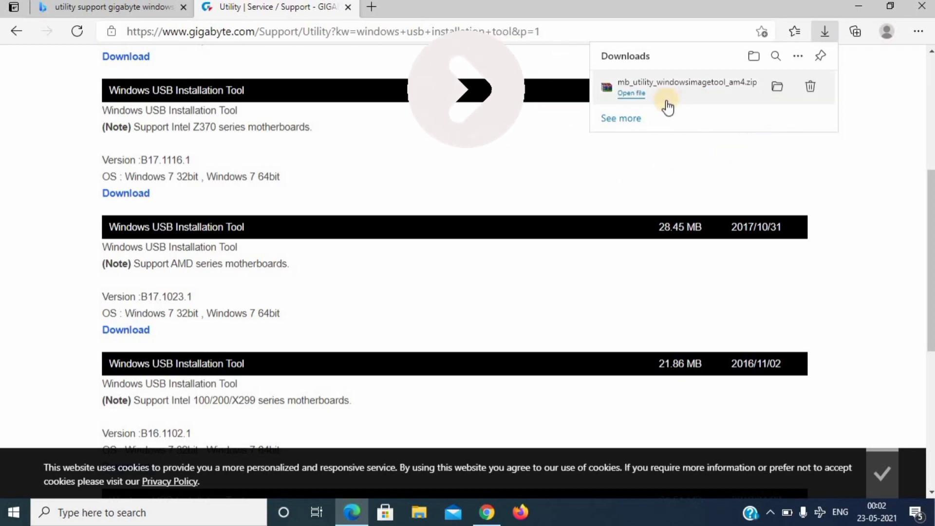
left_click(778, 88)
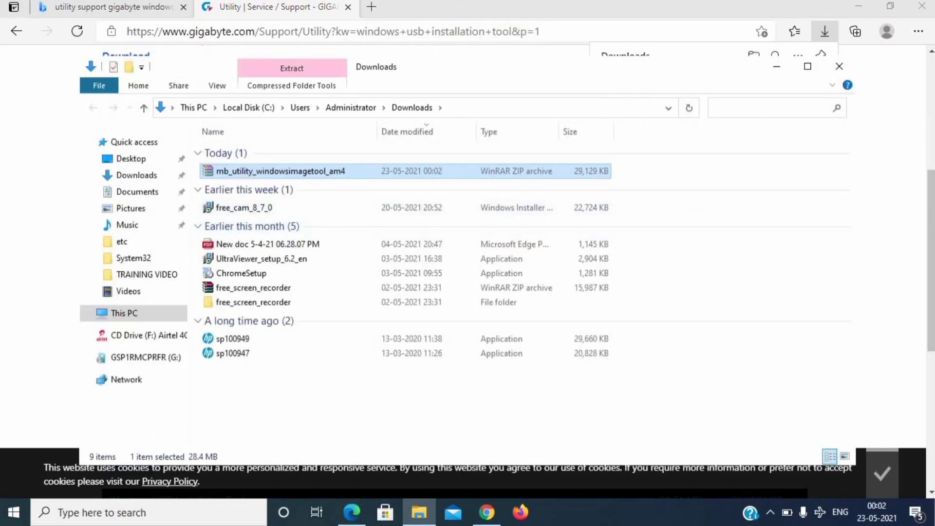
left_click(917, 14)
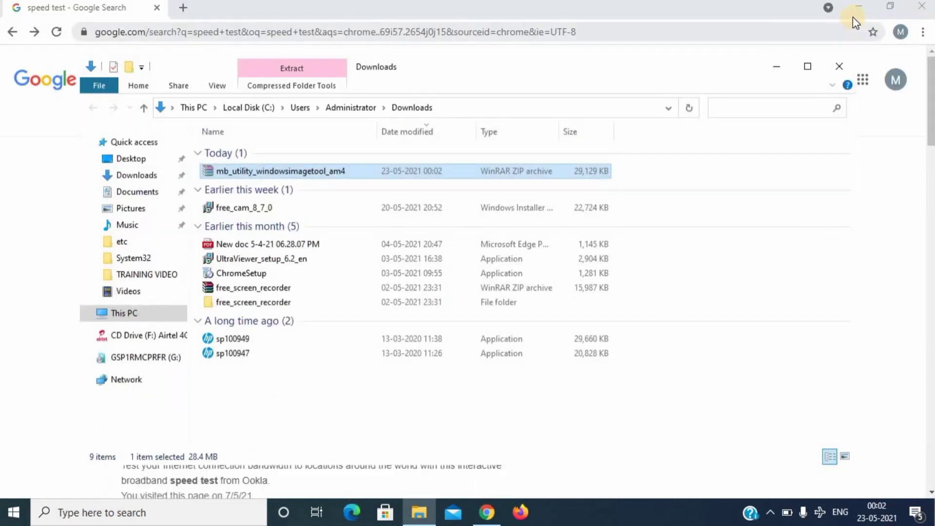
left_click(858, 9)
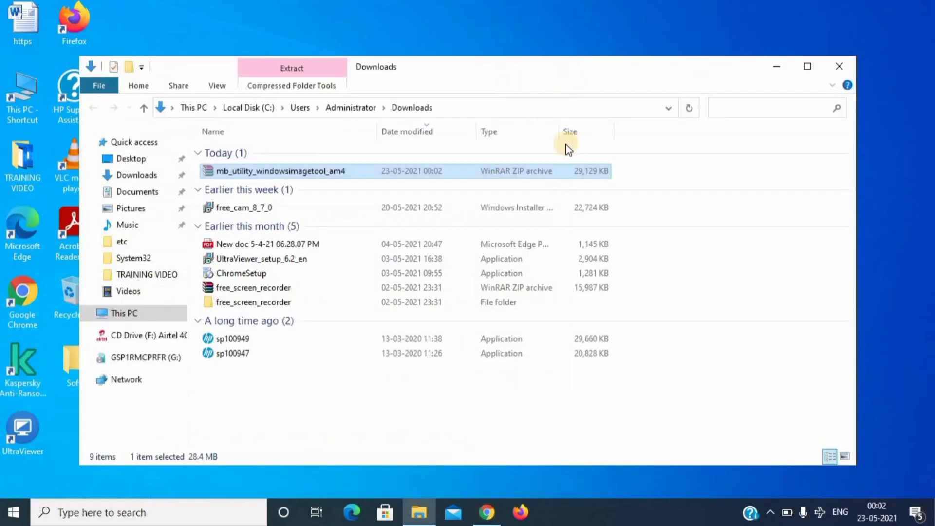
left_click(836, 67)
right_click(191, 185)
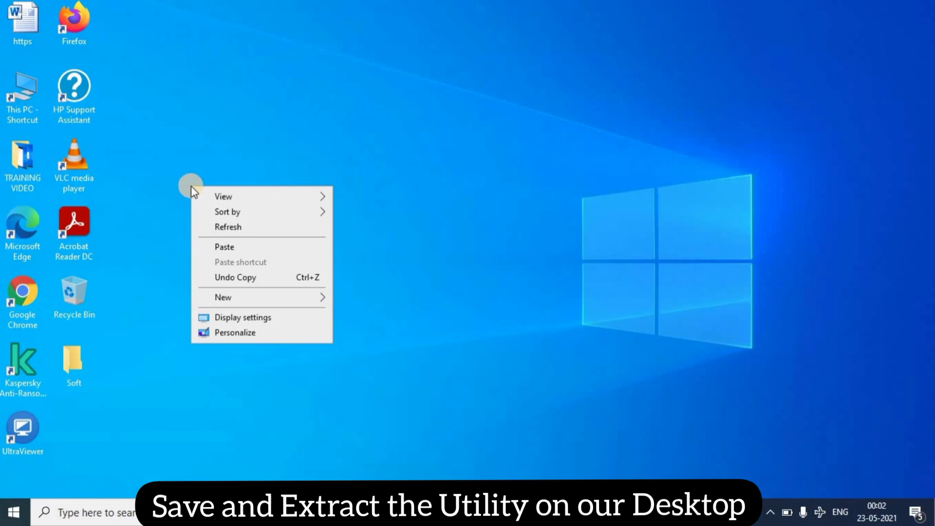
left_click(247, 246)
Extract the mb_utility_windowsimagetool_am4 archive on the desktop and line up the archive and its folder next to the other icons
left_click(174, 162)
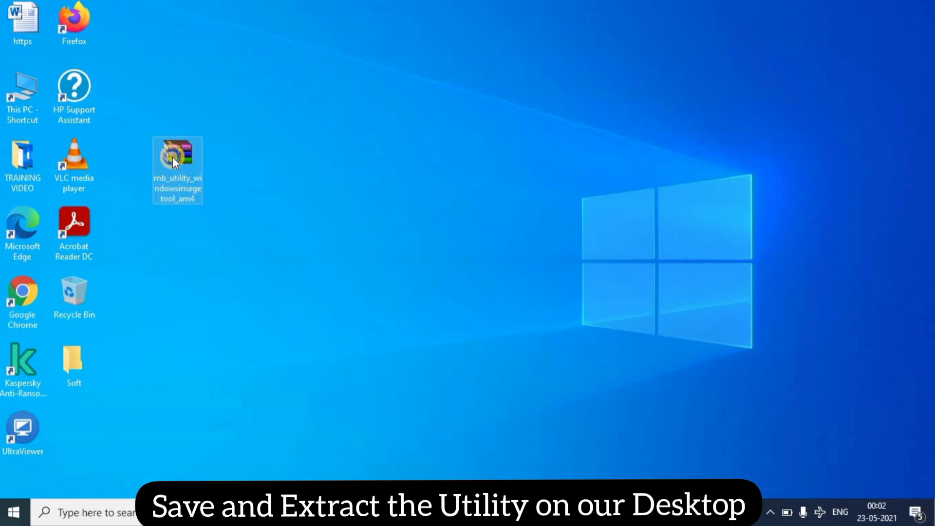
right_click(173, 157)
left_click(232, 230)
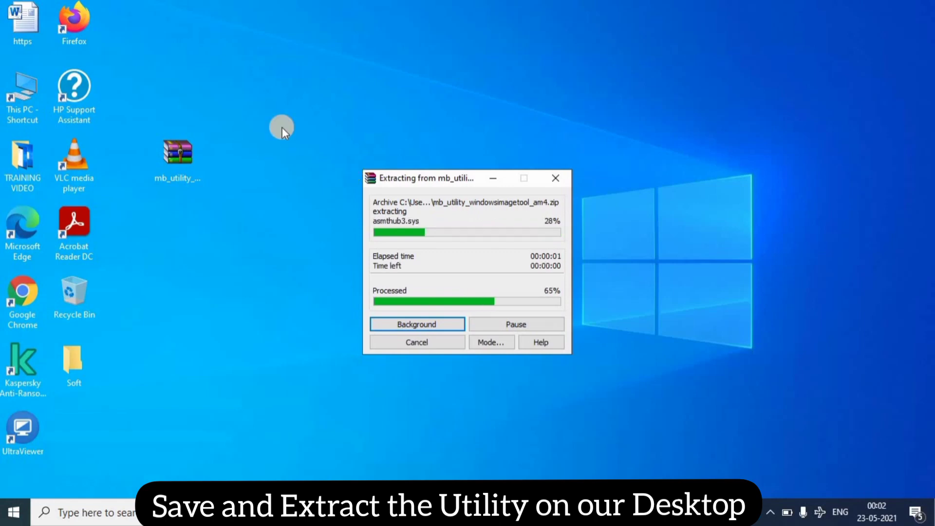
left_click(190, 155)
left_click_drag(185, 153, 150, 31)
left_click_drag(82, 451, 149, 97)
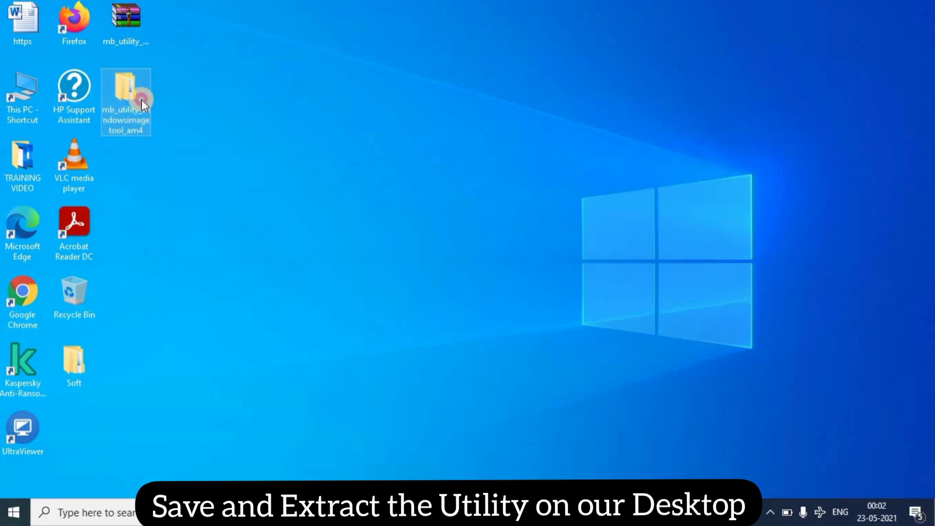
Open the WindowsImageTool subfolder of the extracted mb_utility_windowsimagetool_am4 folder and maximize its window
double_click(142, 100)
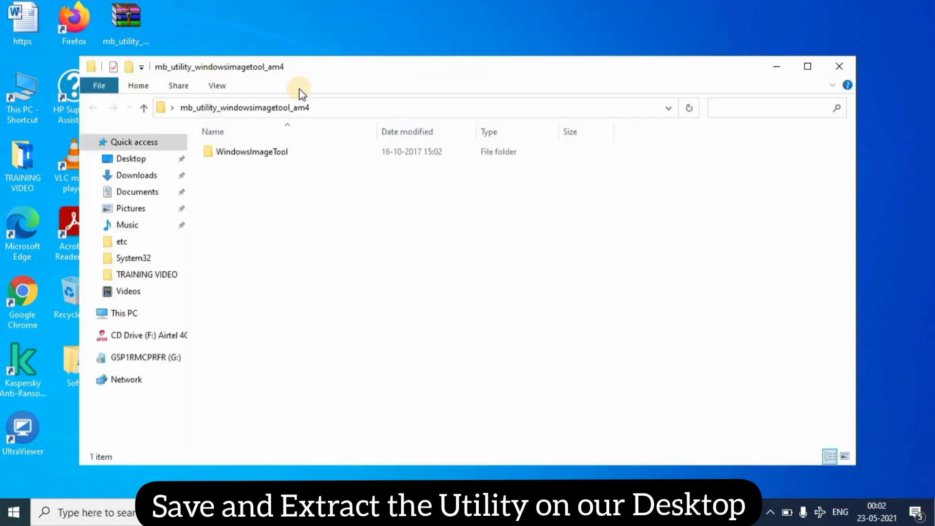
double_click(317, 151)
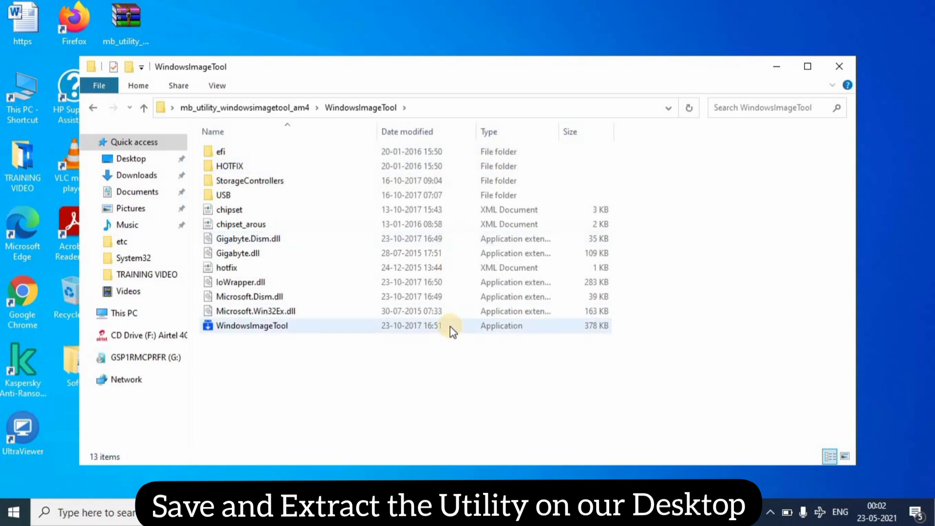
double_click(361, 73)
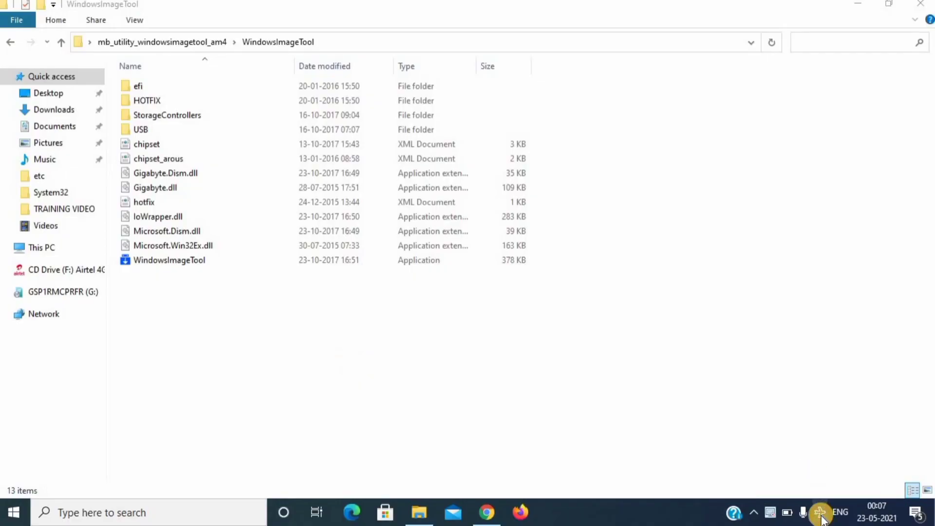
Check the Wi-Fi connection and run the WindowsImageTool application as administrator
left_click(821, 516)
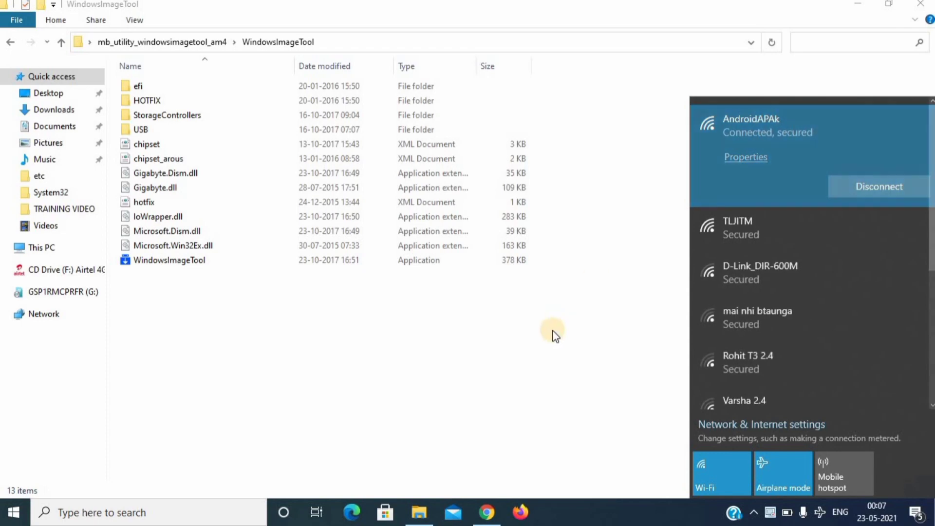
left_click(553, 334)
left_click(188, 262)
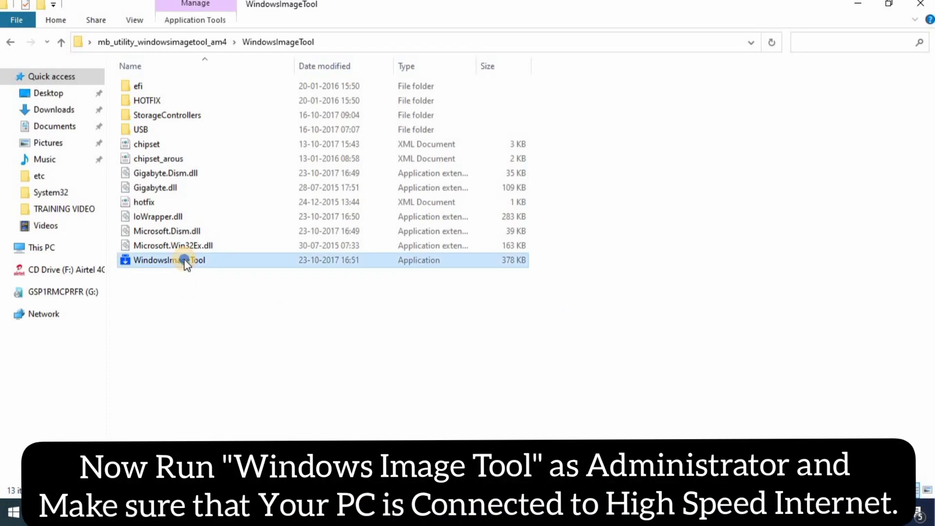
right_click(184, 260)
left_click(246, 186)
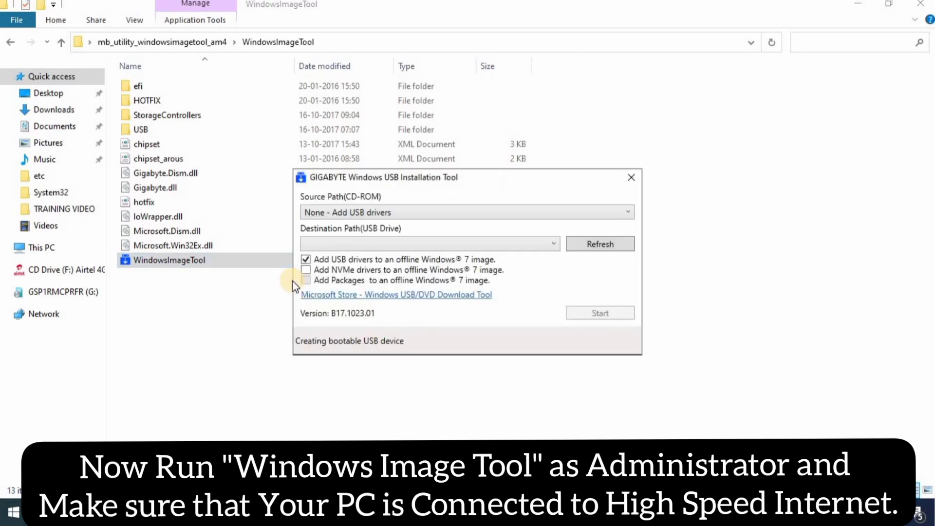
Choose G:\ (GSP1RMCPRFR) as the destination USB drive and check that the drive is detected in This PC
left_click(555, 243)
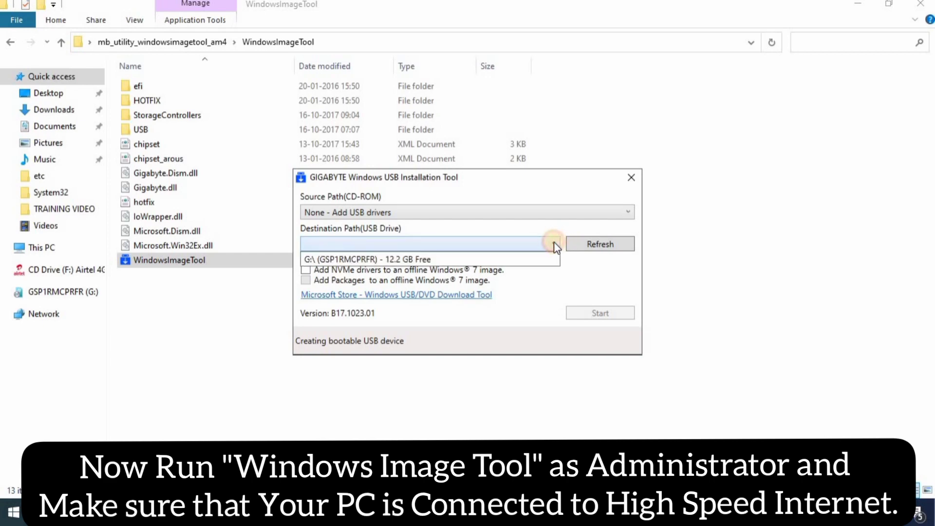
left_click(532, 256)
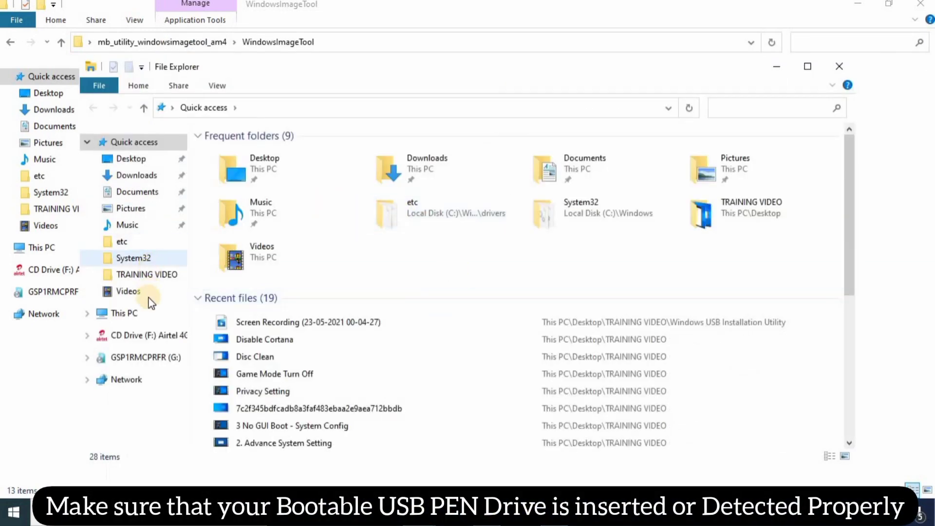
left_click(150, 316)
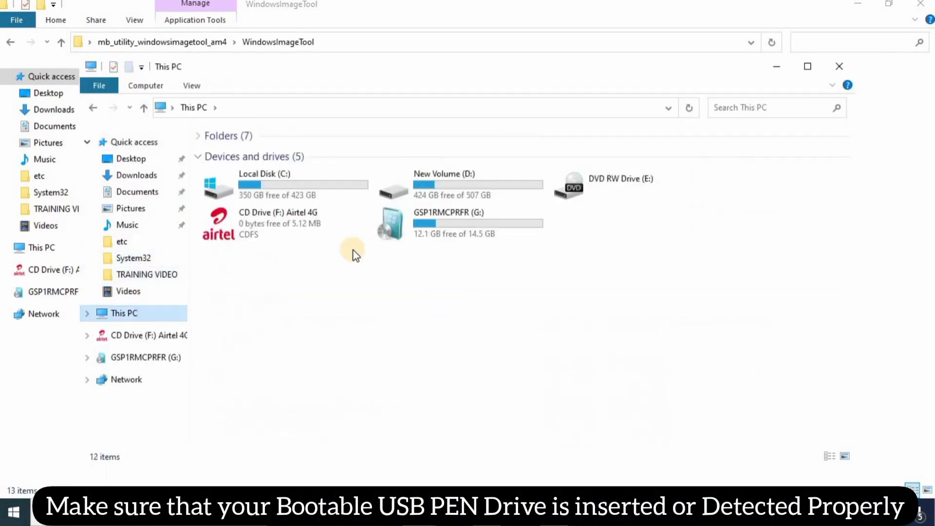
left_click(383, 231)
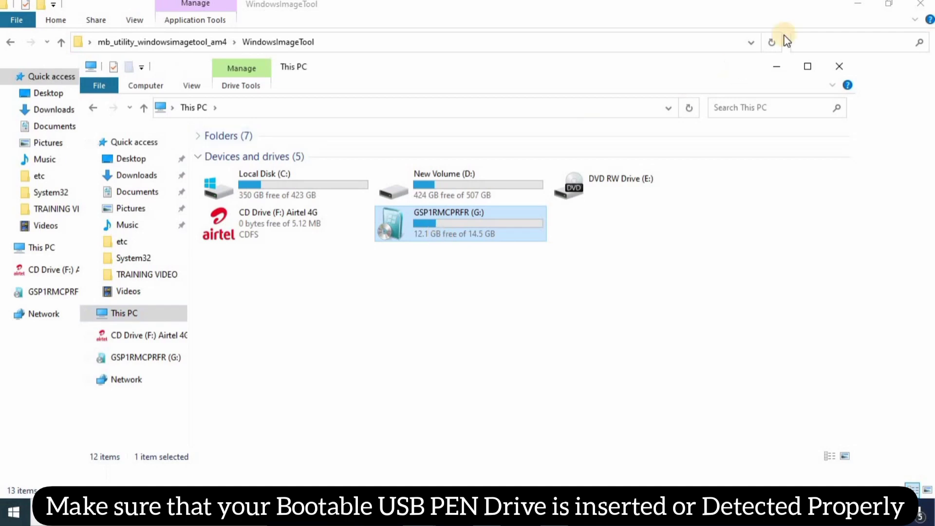
Add the USB drivers, NVMe drivers and packages to the Windows 7 image on G:\ and close the tool once it completes
left_click(919, 8)
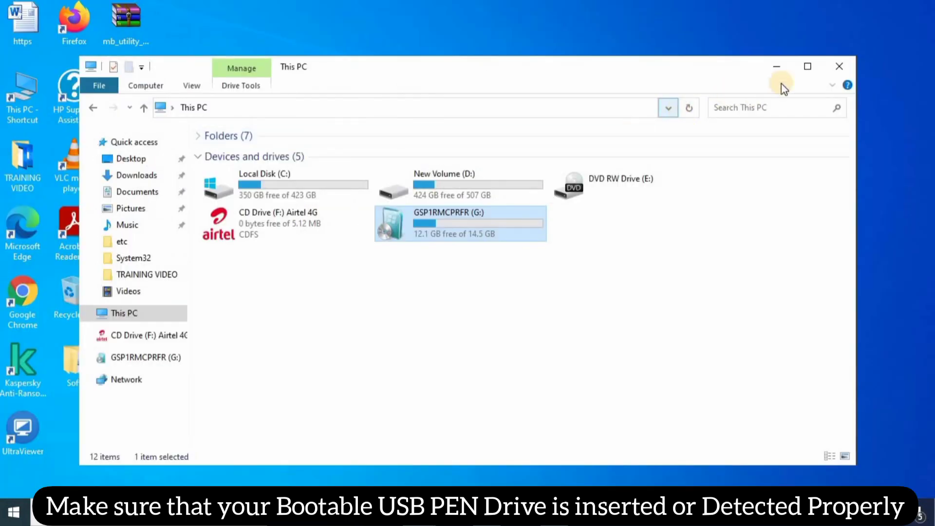
left_click(840, 68)
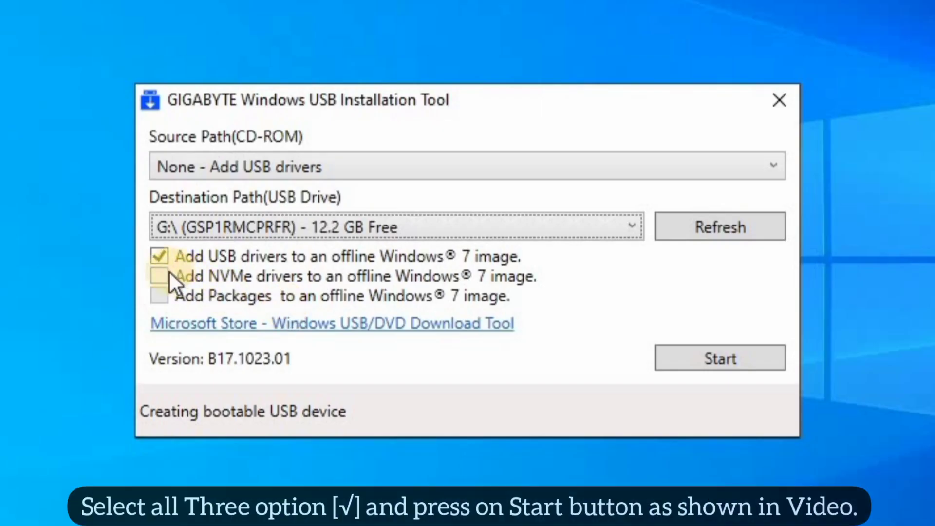
left_click(160, 275)
left_click(160, 296)
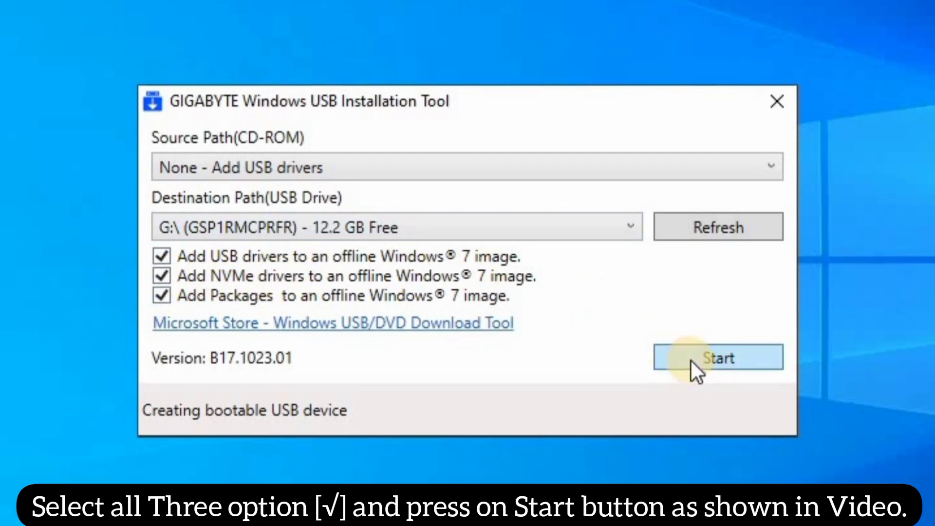
left_click(691, 361)
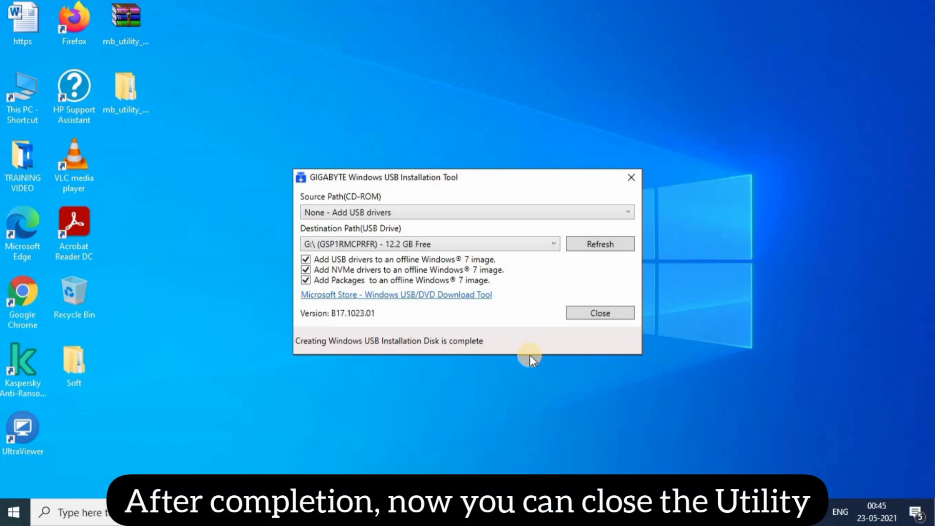
left_click(597, 315)
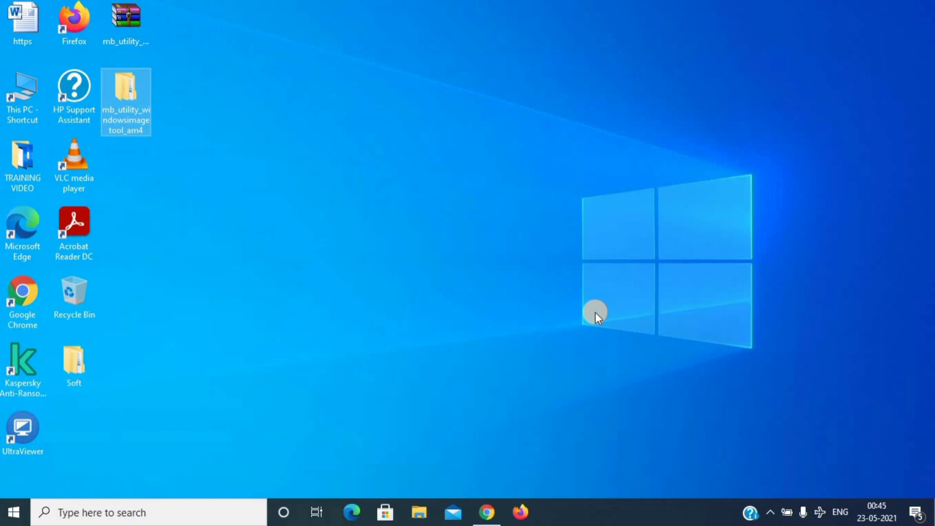
Inspect the files and folders on the GSP1RMCPRFR (G:) drive in File Explorer and close the window
key("super+e")
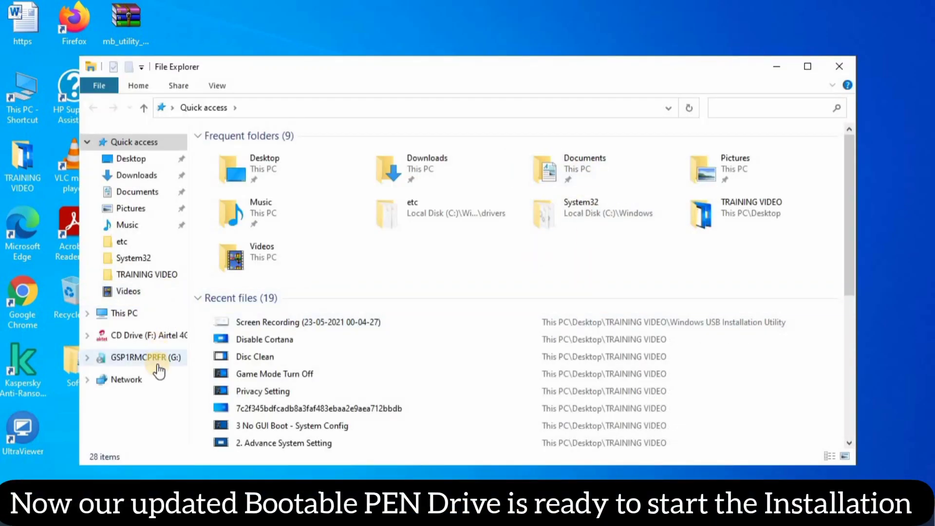
left_click(158, 360)
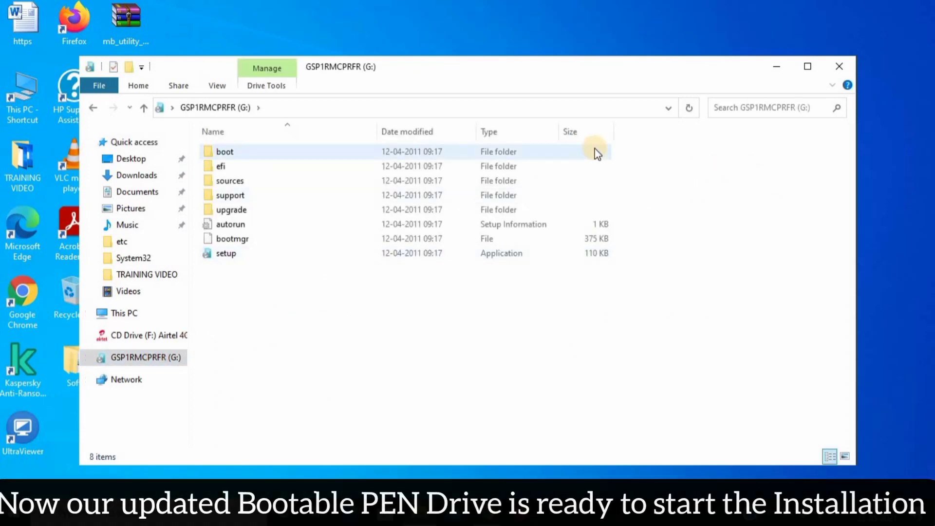
left_click(837, 69)
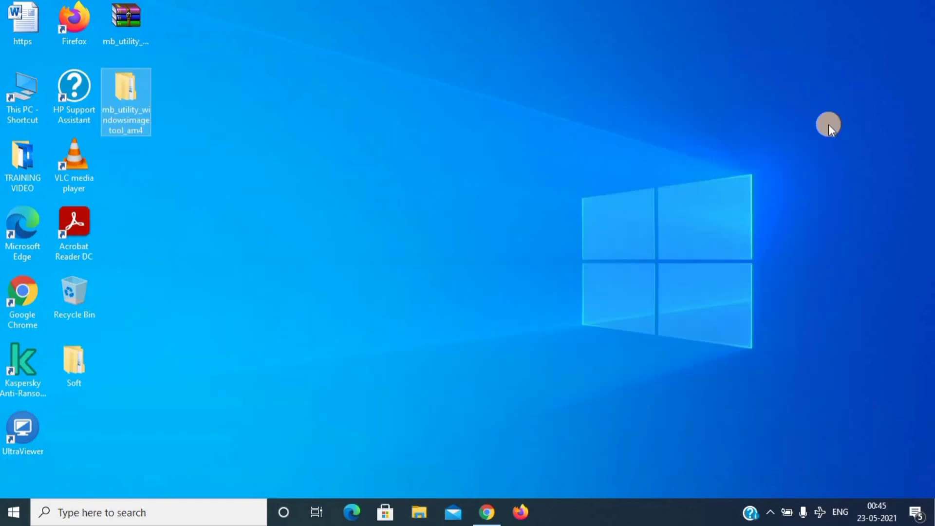
Safely eject the Cruzer Blade USB drive from the computer
left_click(771, 513)
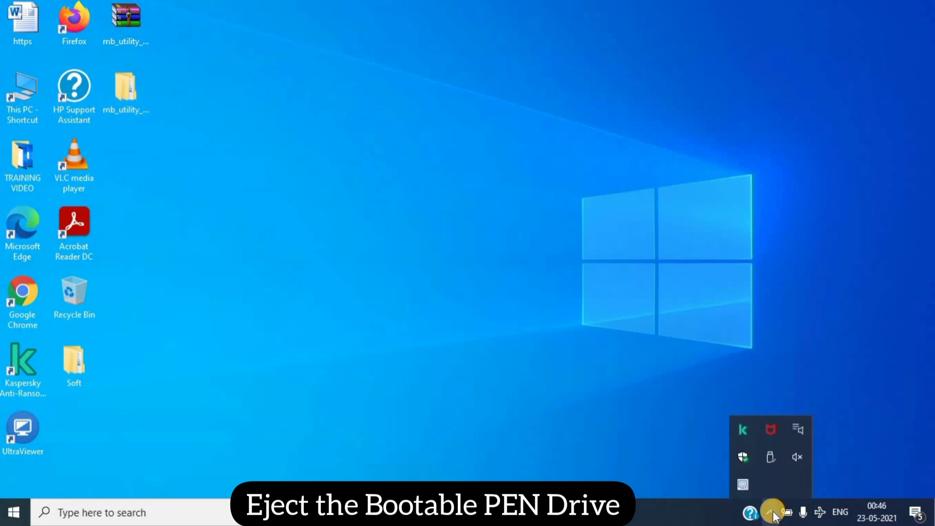
left_click(774, 449)
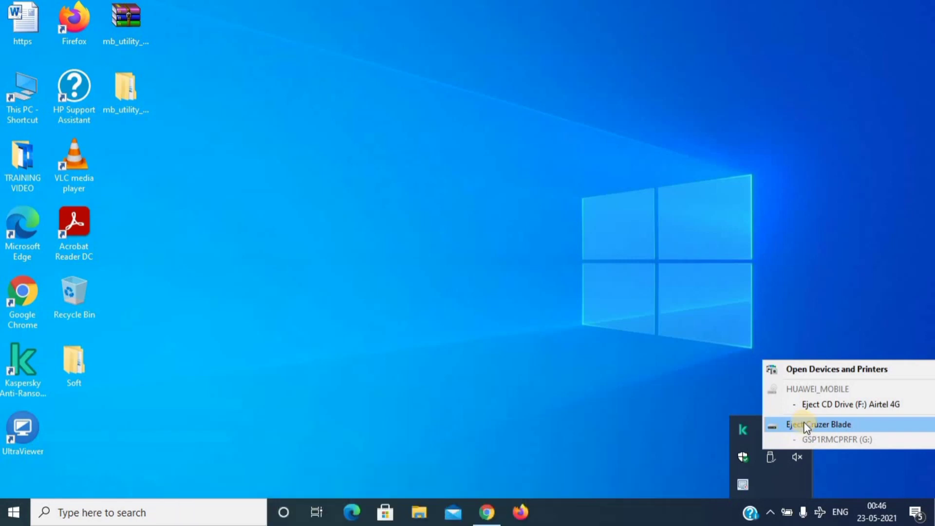
left_click(804, 424)
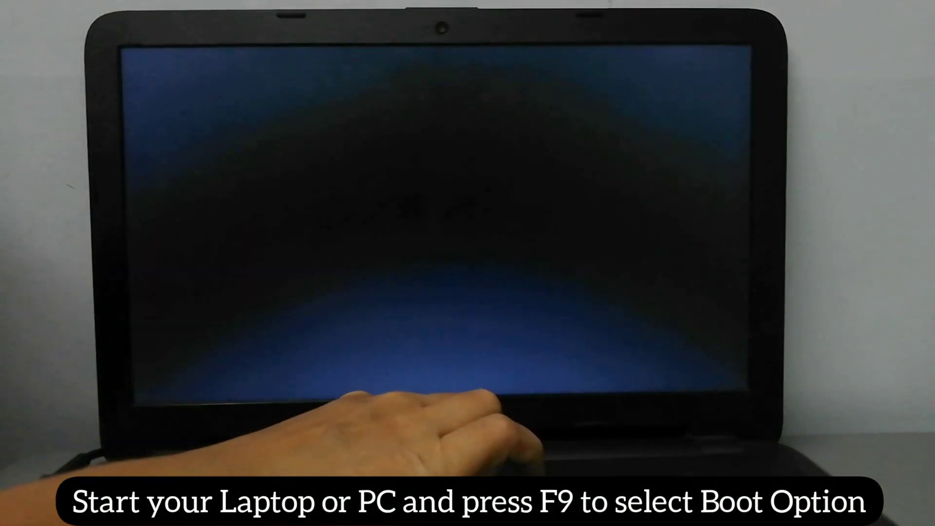
Open the Boot Option Menu at startup and boot the laptop from USB Hard Drive - SanDisk
key("F9")
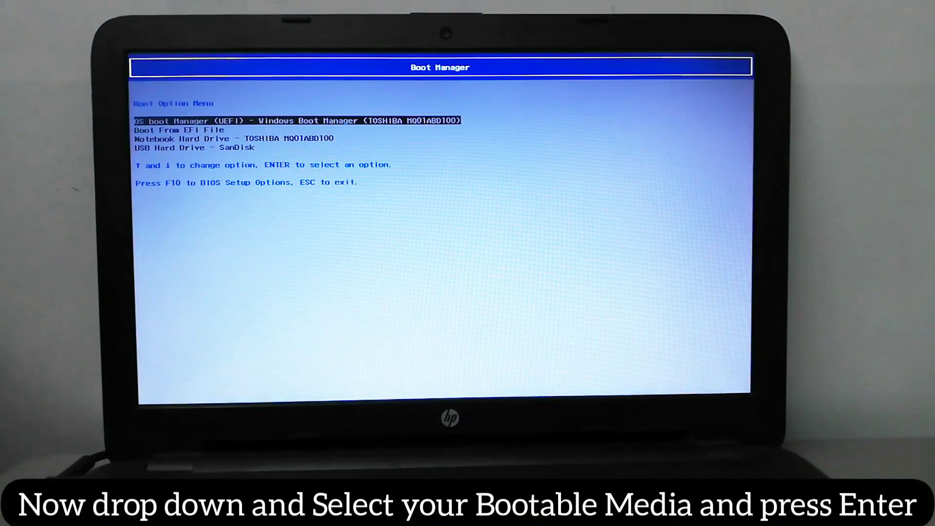
key("Down")
key("Down")
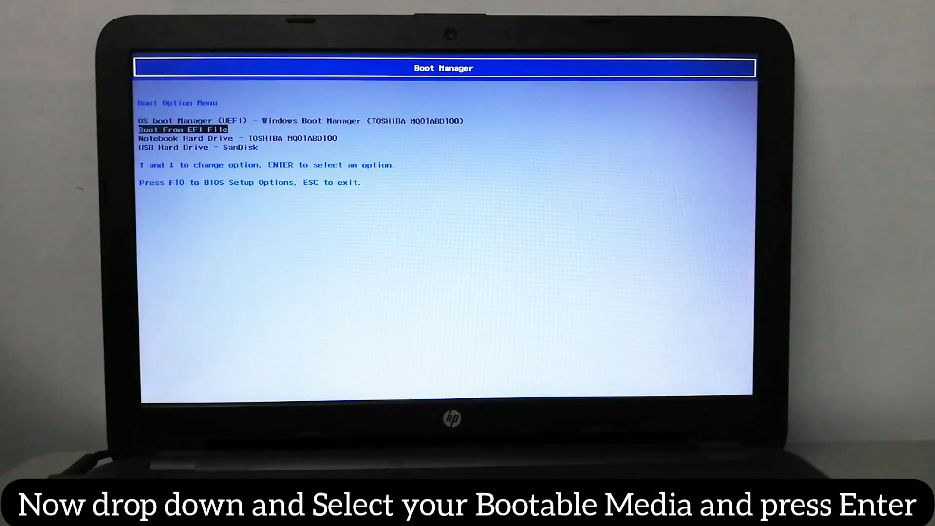
key("Down")
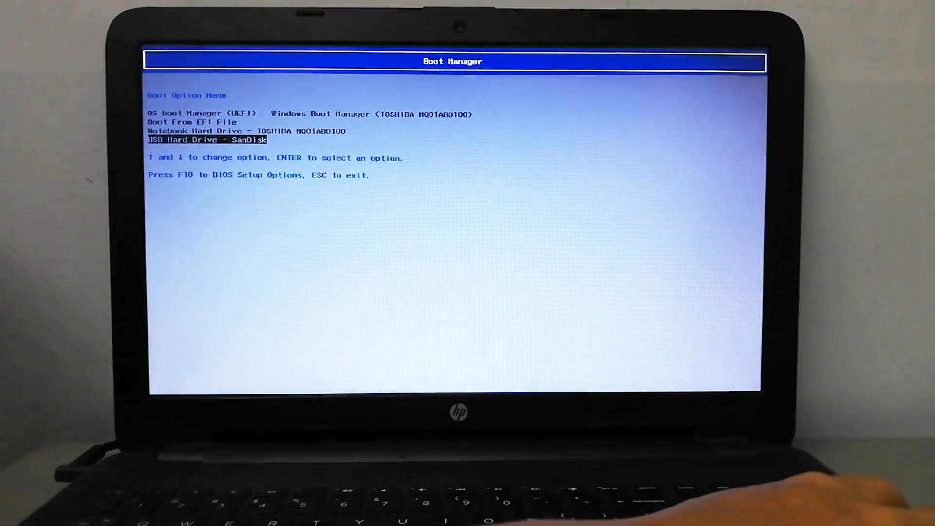
key("Return")
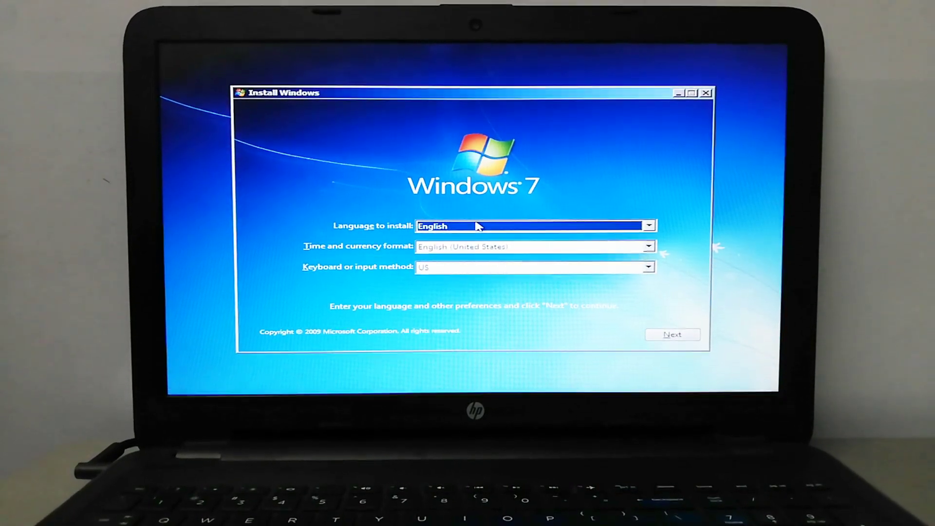
Start the Windows 7 installation with English, English (United States) format and US keyboard, and accept the license terms
left_click(663, 340)
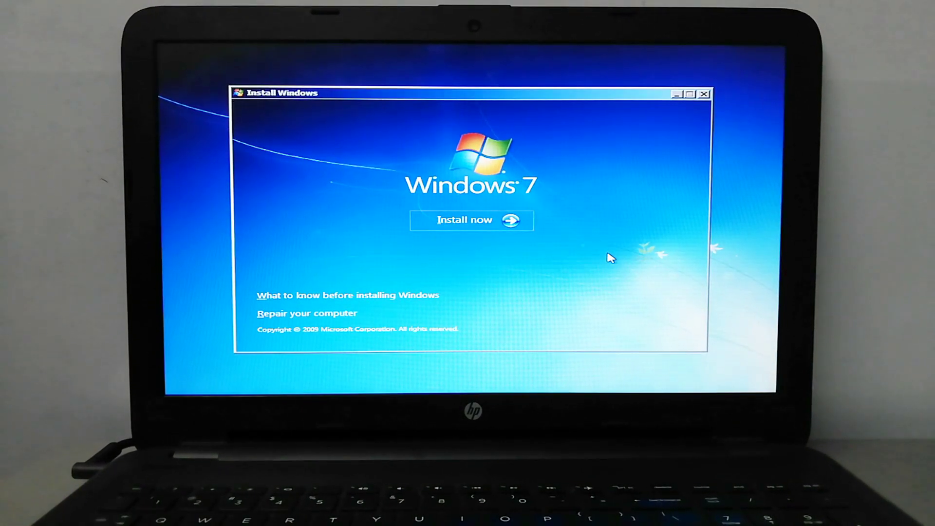
left_click(477, 222)
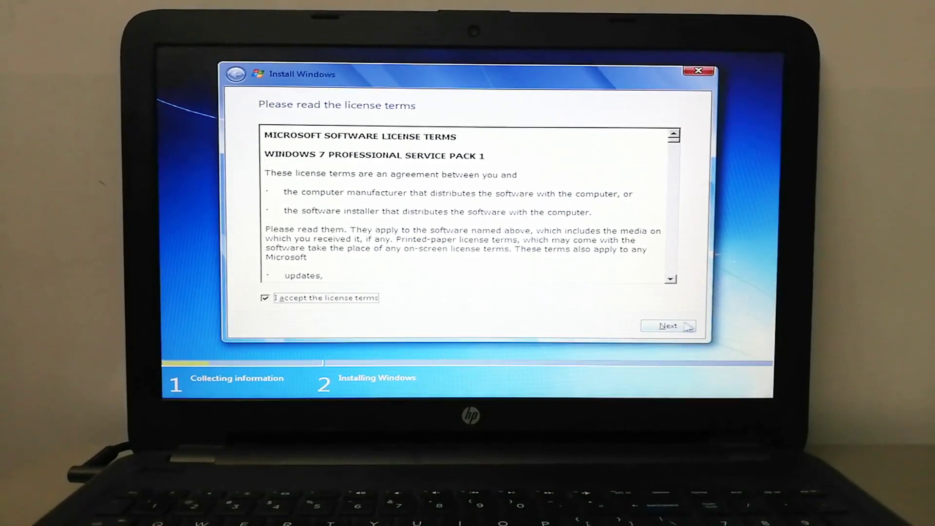
left_click(688, 326)
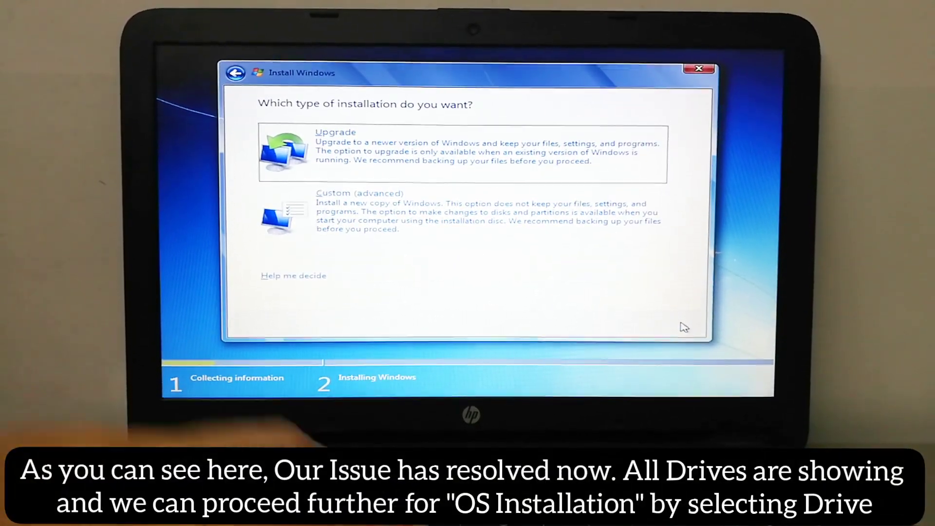